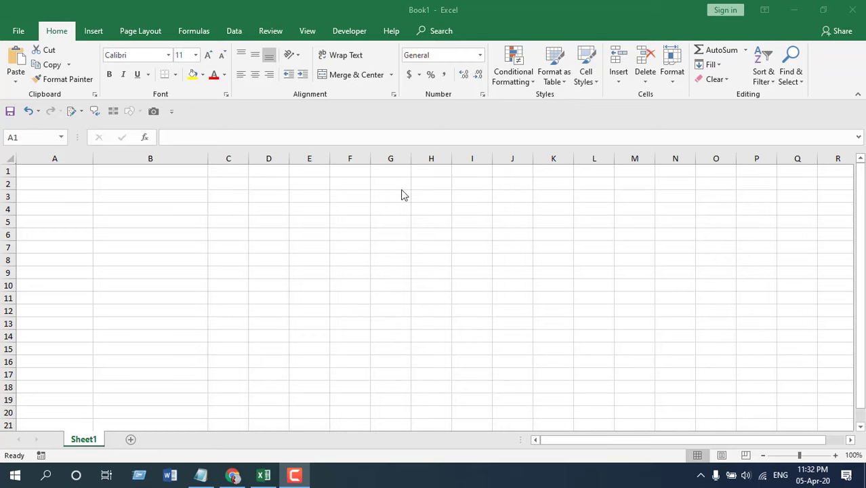
- With B1 selected, turn on Enable iterative calculation in Excel's Formulas options
left_click(45, 173)
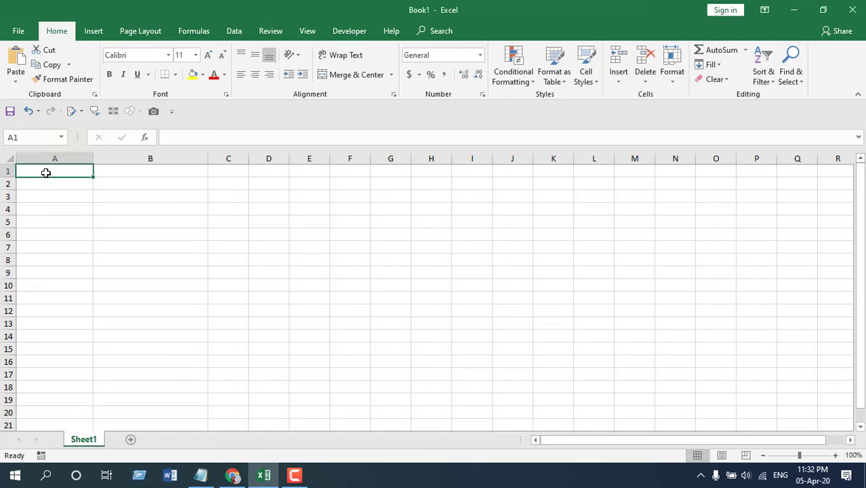
left_click(135, 172)
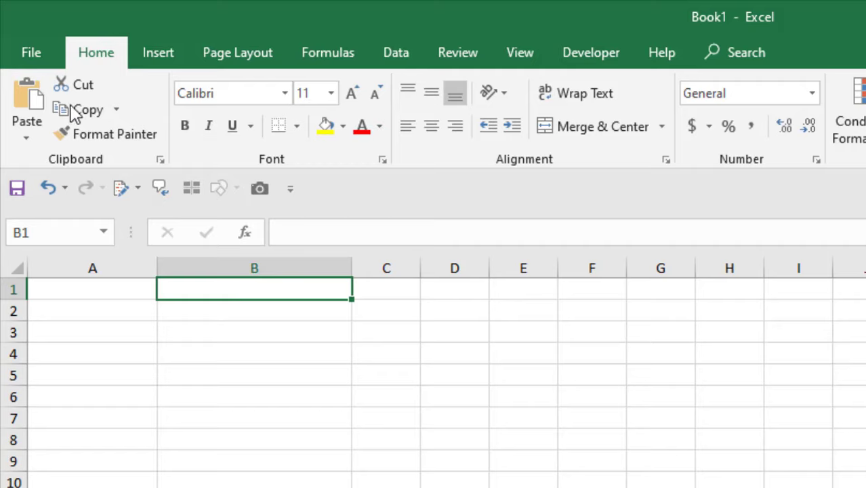
left_click(32, 52)
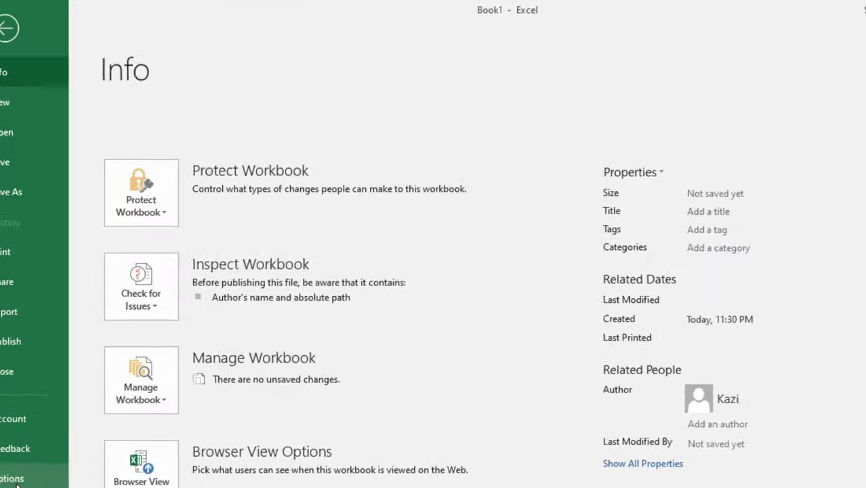
left_click(35, 464)
left_click(56, 91)
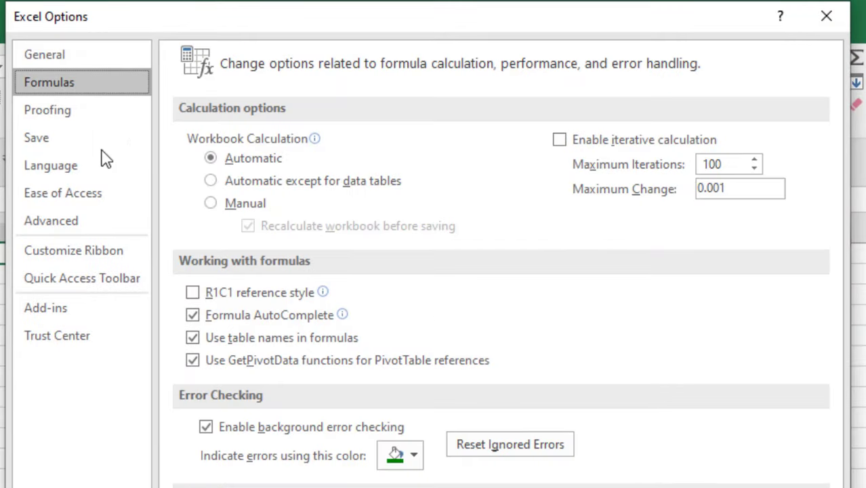
left_click(560, 145)
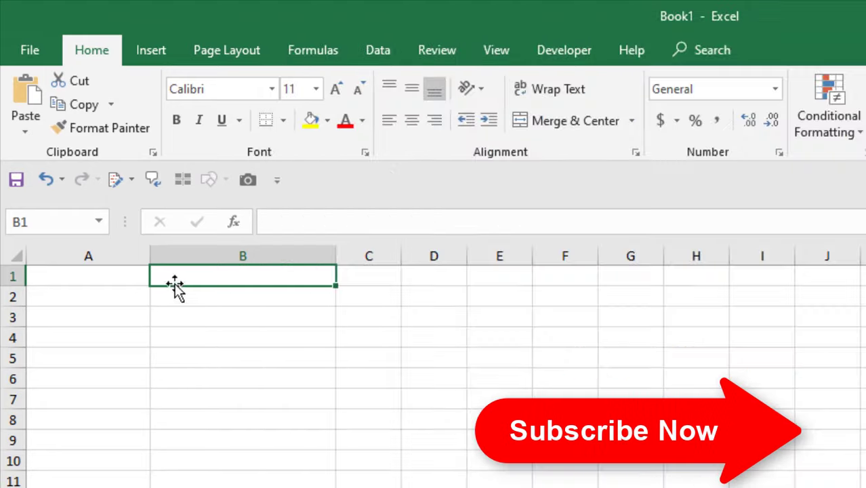
key("Return")
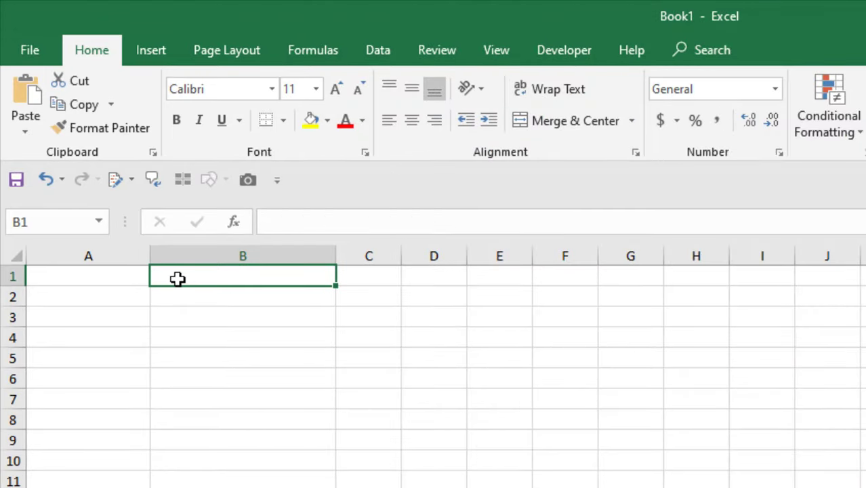
- Paste the formula =IF(A1<>"",IF(B1<>"",B1,NOW()),"") into cell B1
double_click(177, 278)
right_click(178, 278)
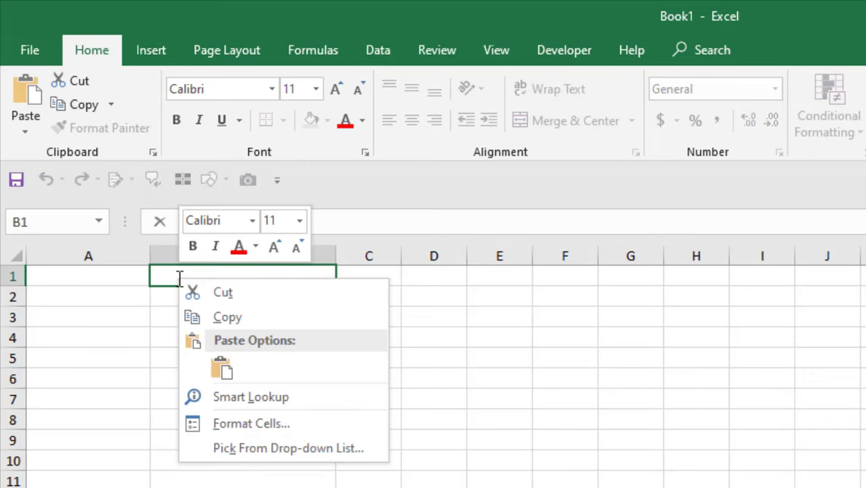
left_click(217, 368)
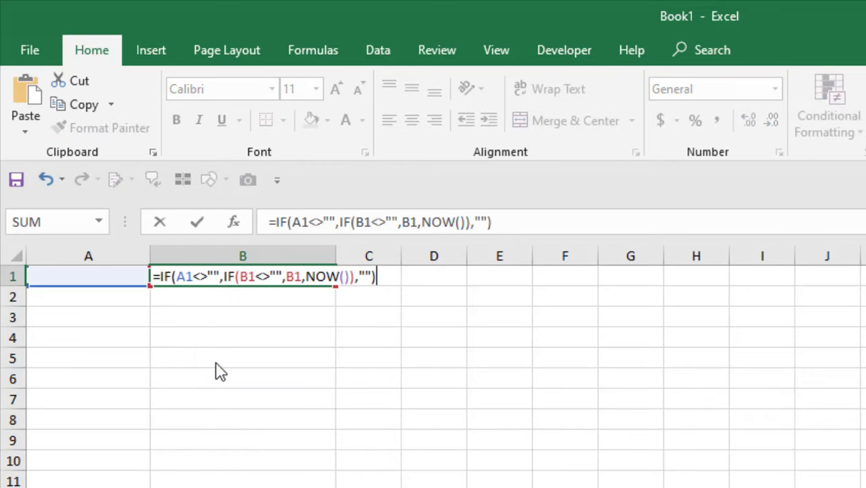
- Widen column B to fit timestamps and check the formula in B1
left_click(335, 253)
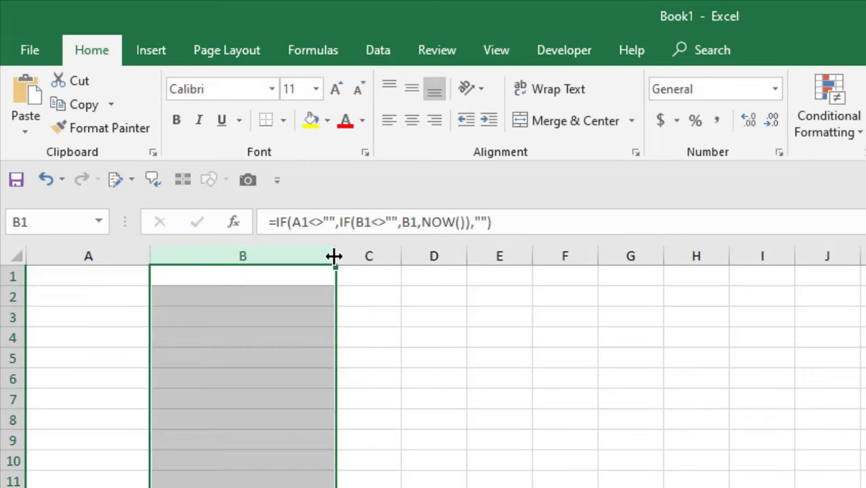
left_click_drag(336, 256, 393, 256)
left_click(414, 277)
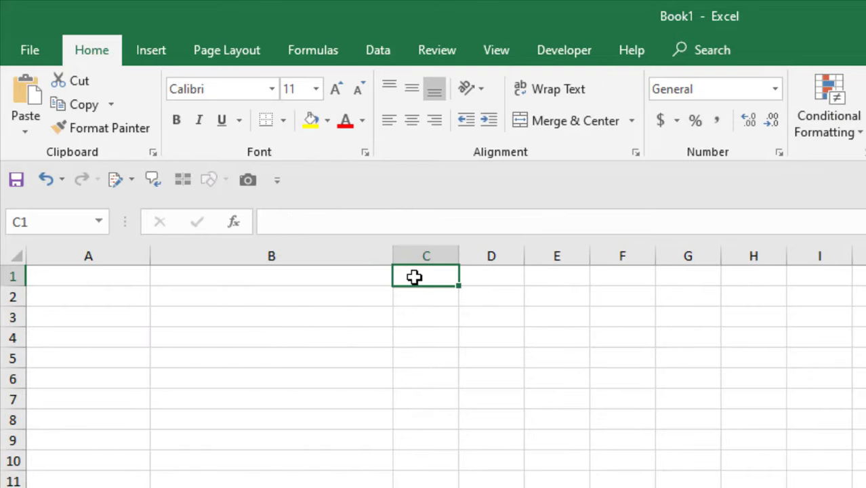
left_click(310, 277)
left_click(113, 271)
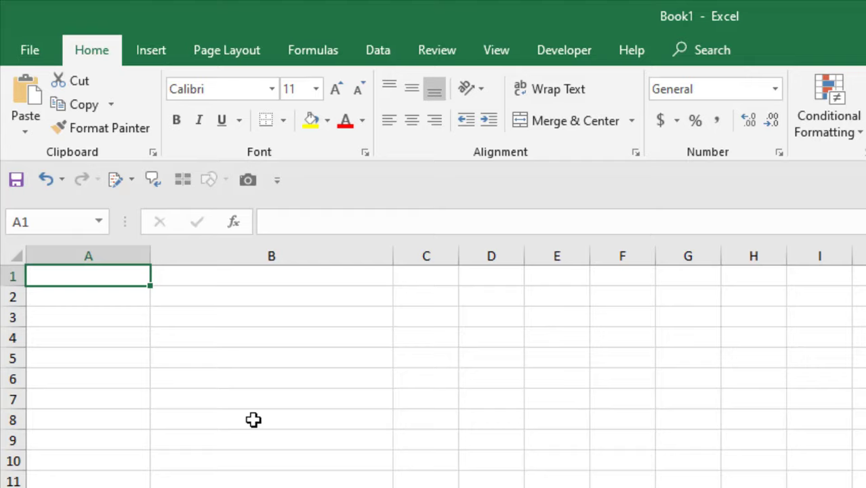
- Enter 1 in A1 and give column B the custom format dd-mm-yy h:mm, showing 05-04-20 23:33
type("1")
key("Return")
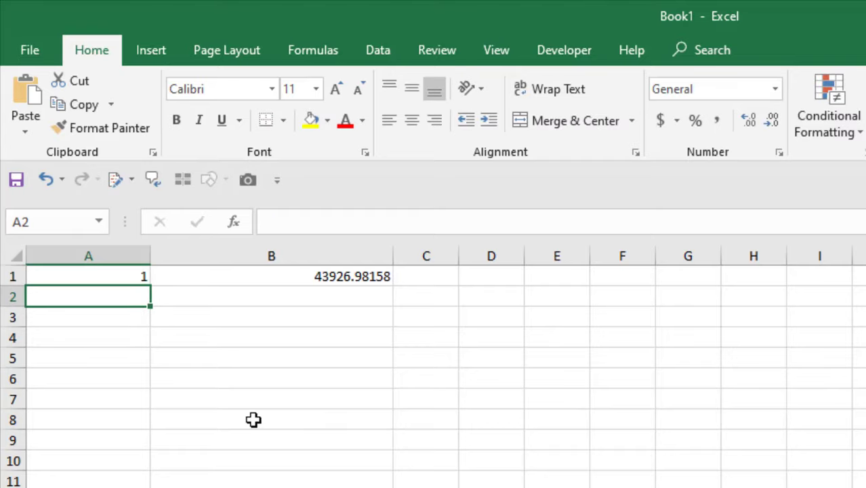
left_click(302, 259)
right_click(303, 263)
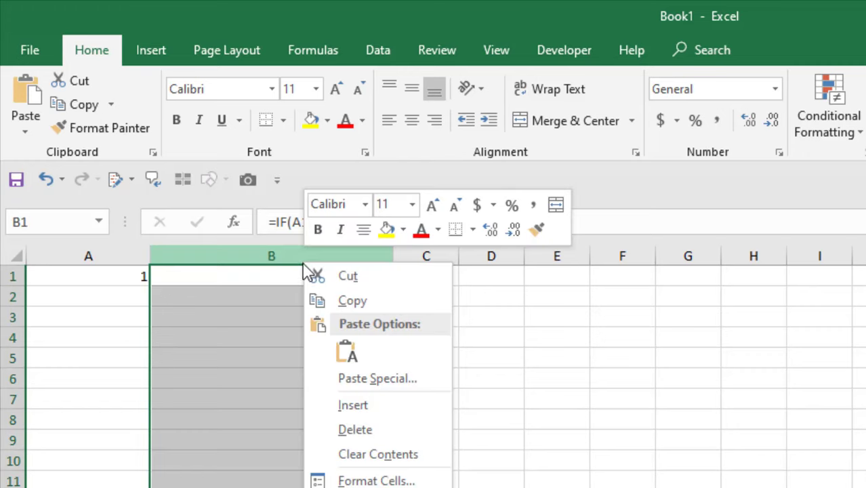
left_click(377, 480)
left_click(154, 468)
left_click_drag(599, 447, 600, 468)
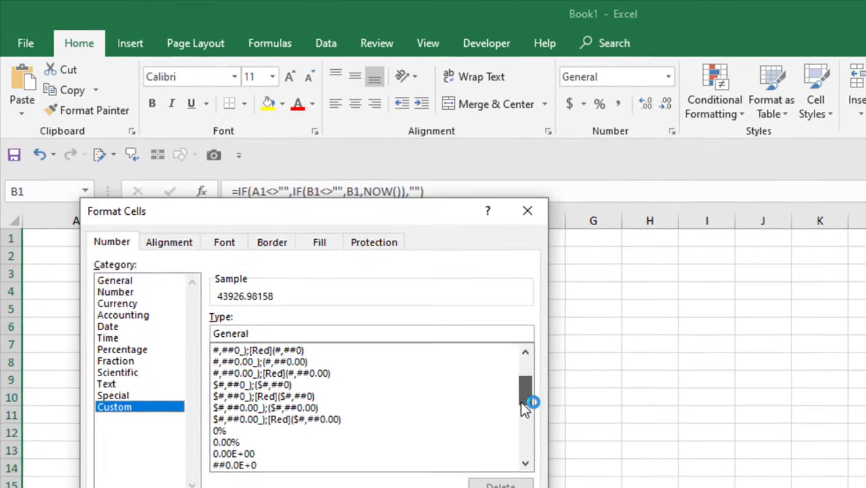
left_click_drag(526, 407, 527, 429)
left_click(263, 430)
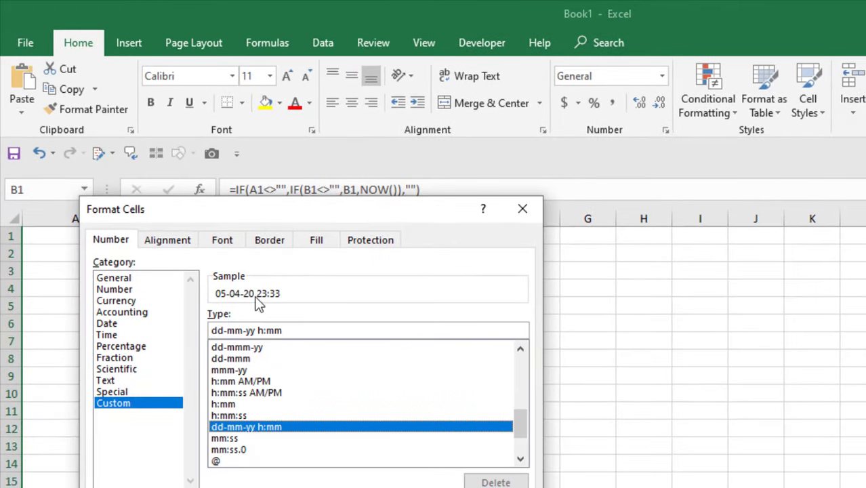
key("Return")
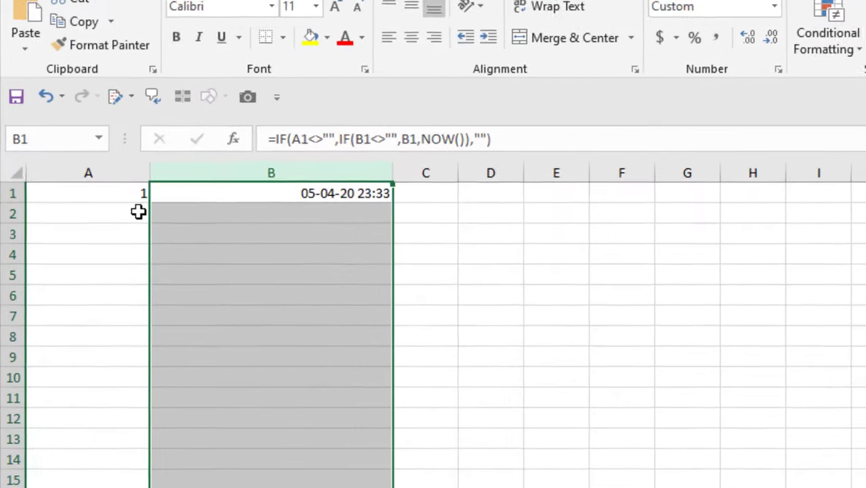
left_click(102, 242)
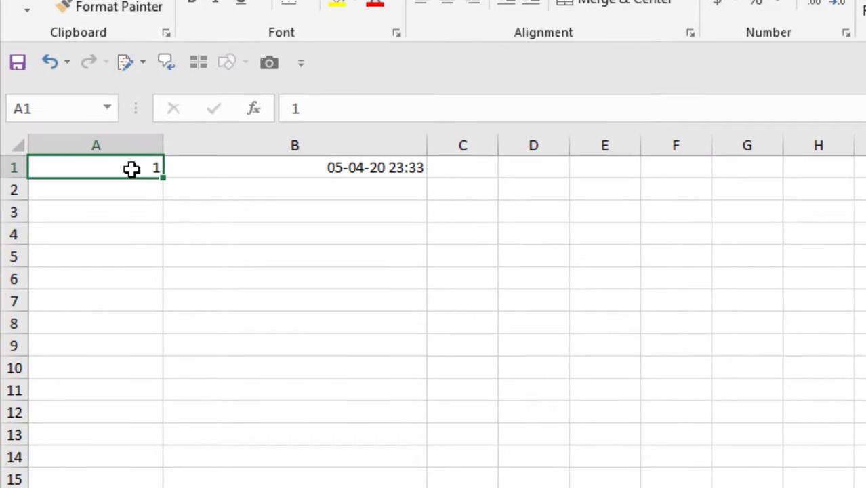
- Fill B1's timestamp formula down column B
left_click(397, 168)
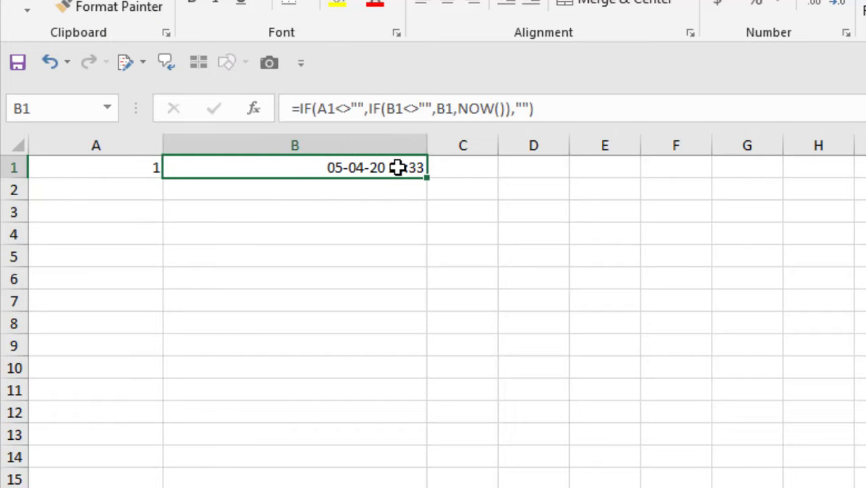
left_click(526, 245)
left_click(401, 169)
left_click_drag(427, 177, 427, 487)
scroll(202, 255, "up", 20)
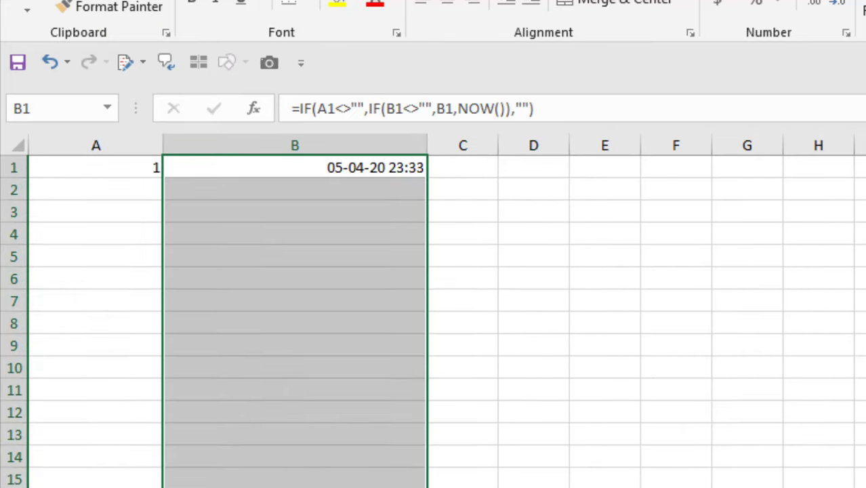
- Enter 2 in A2 and 3 in A7 to stamp B2 and B7
left_click(127, 174)
left_click(143, 192)
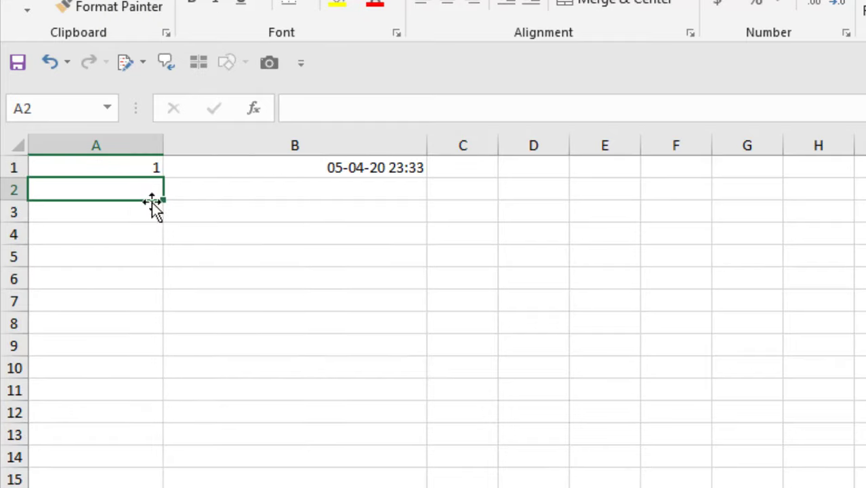
type("2")
key("Return")
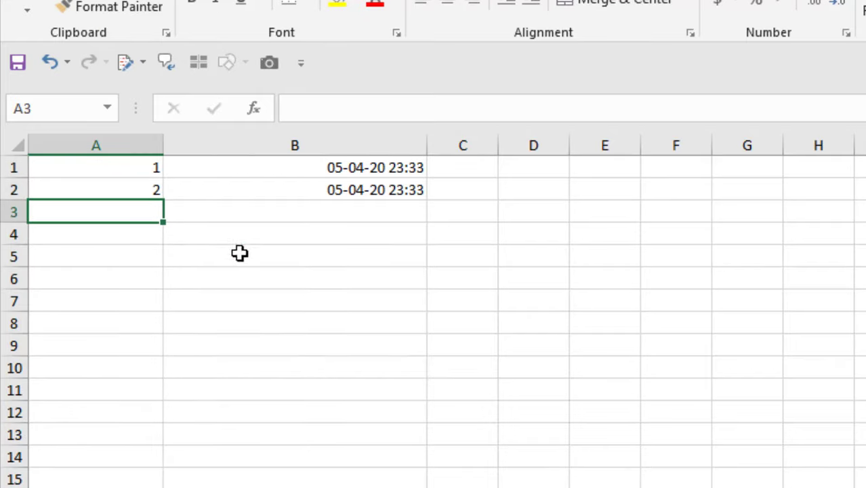
left_click(105, 302)
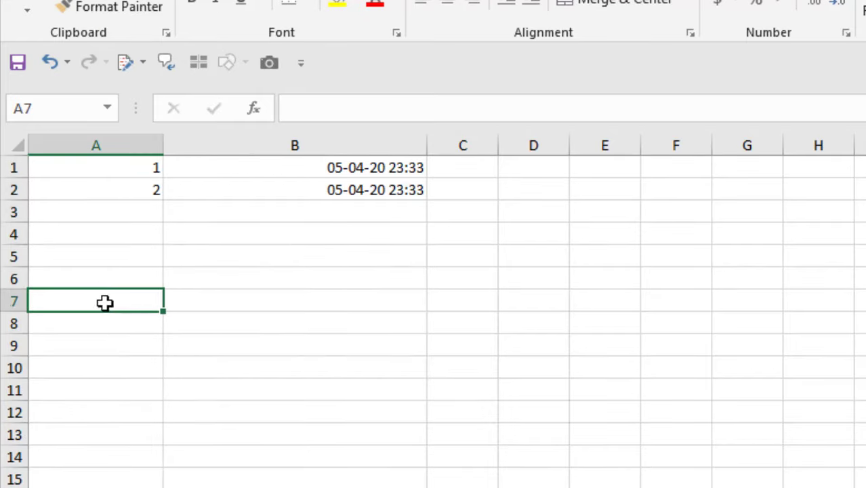
type("3")
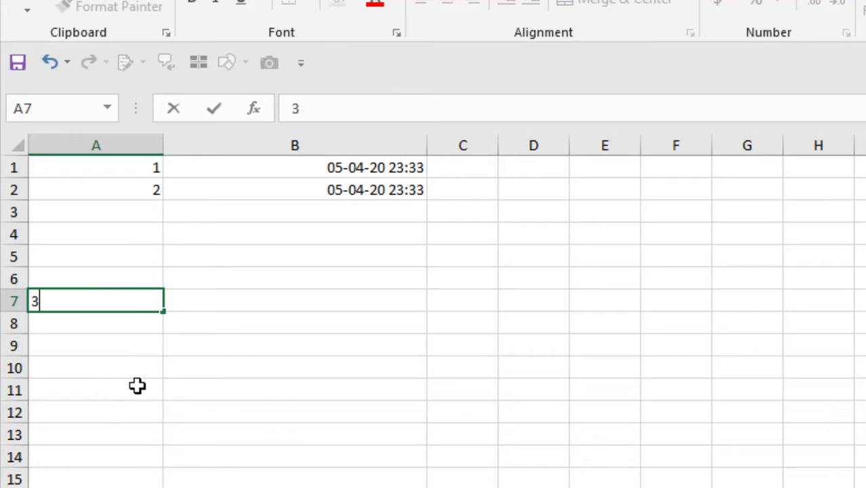
key("Return")
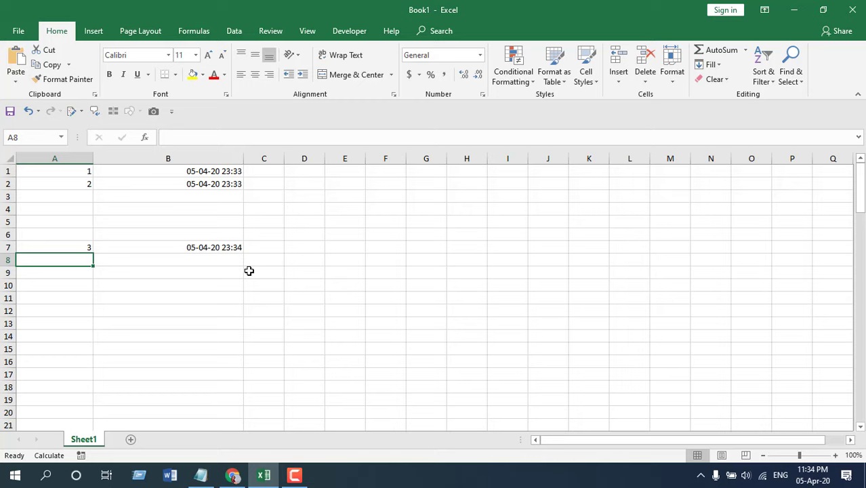
- Change A7 to 45453, leaving B7's 05-04-20 23:34 timestamp unchanged
double_click(89, 247)
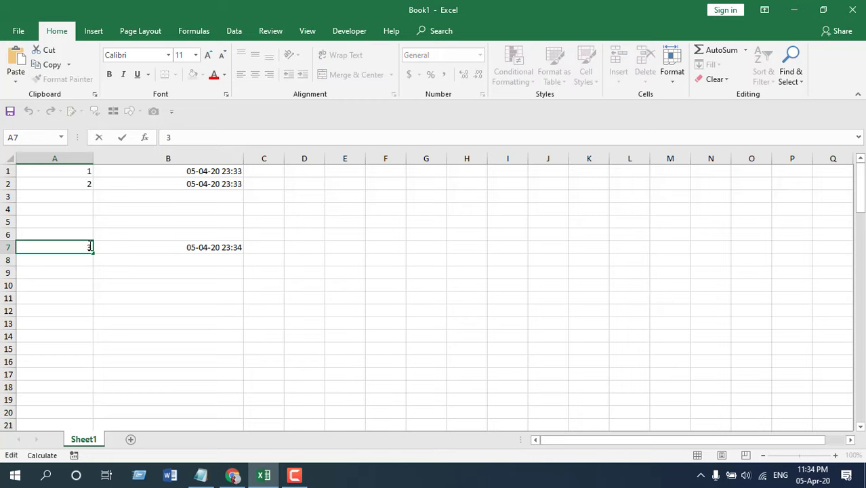
type("4545")
key("Return")
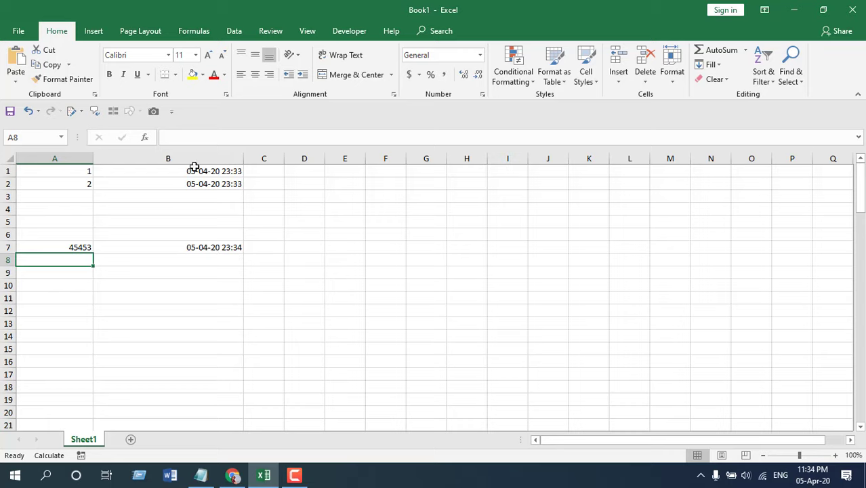
left_click_drag(194, 158, 59, 158)
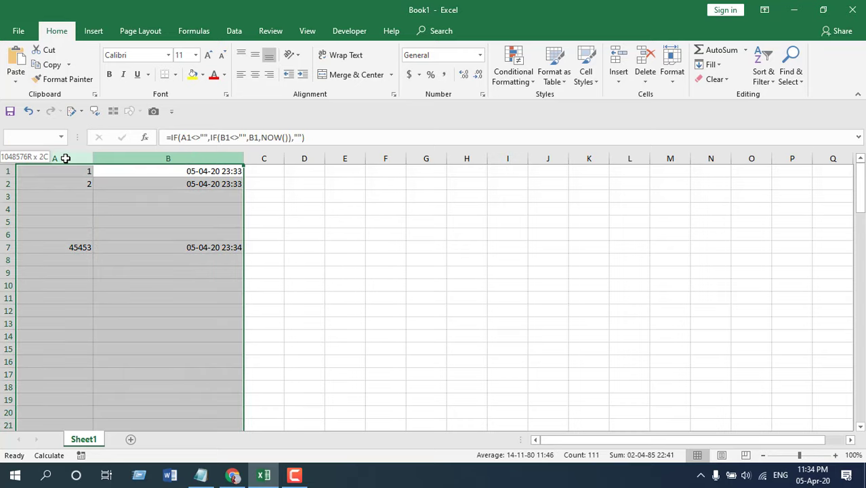
- Clear the contents of columns A and B and widen column B to about 36 characters
right_click(68, 159)
left_click(116, 265)
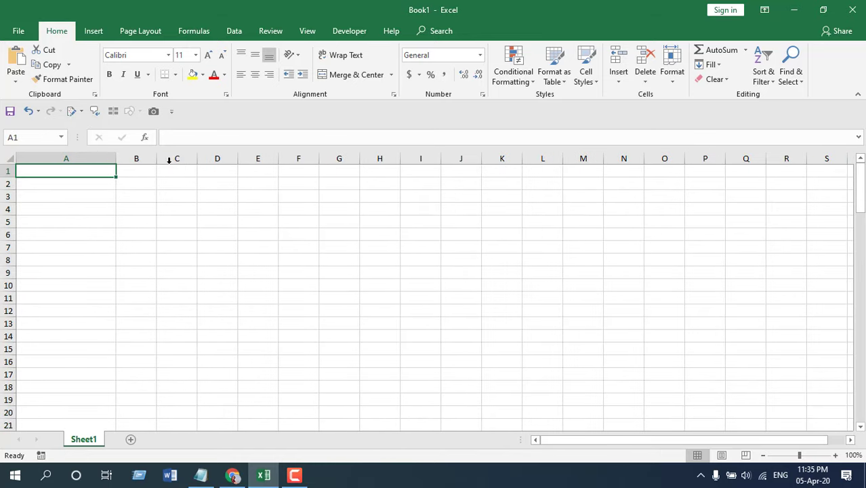
left_click_drag(157, 158, 280, 157)
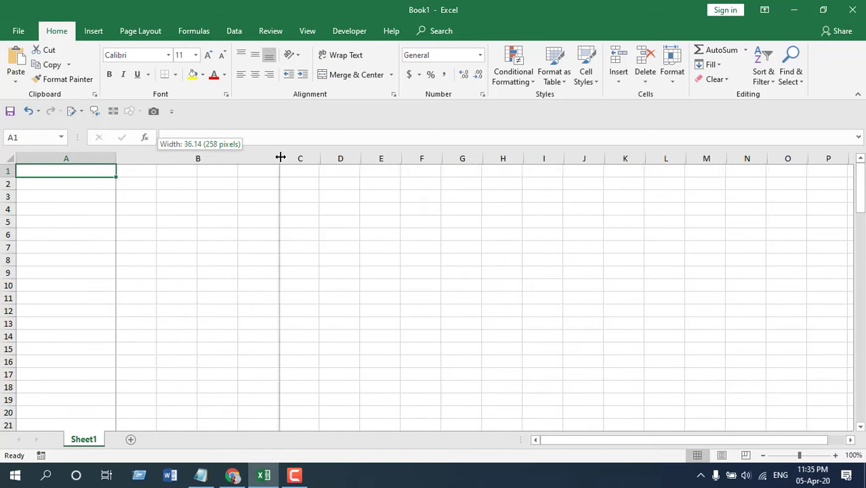
- Paste the longer AND/CELL("address")/ADDRESS/NOW timestamp formula into B1
double_click(204, 171)
right_click(202, 170)
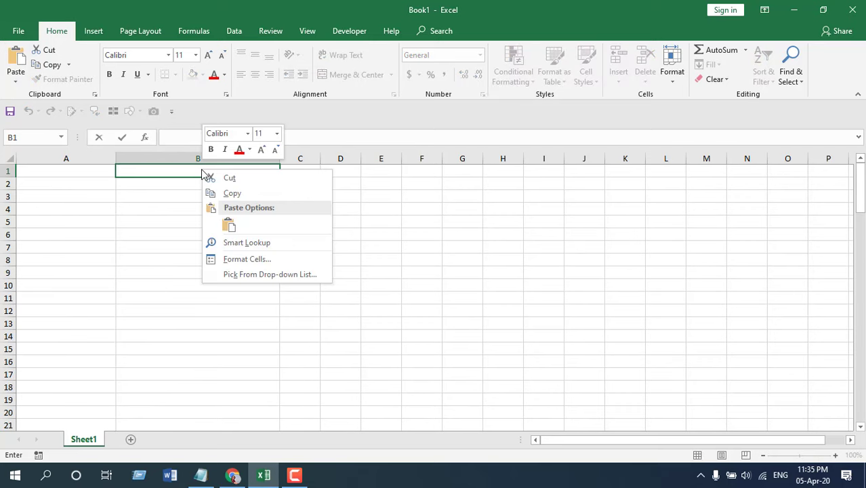
left_click(226, 225)
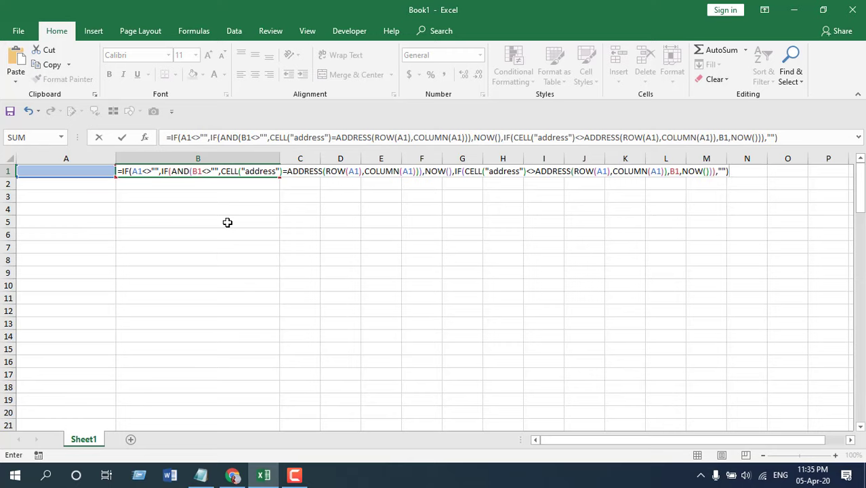
key("Return")
left_click(203, 171)
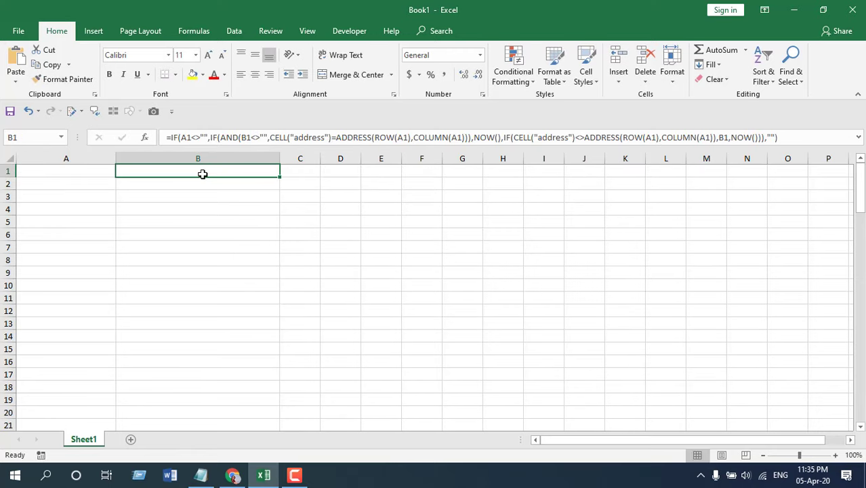
left_click(202, 160)
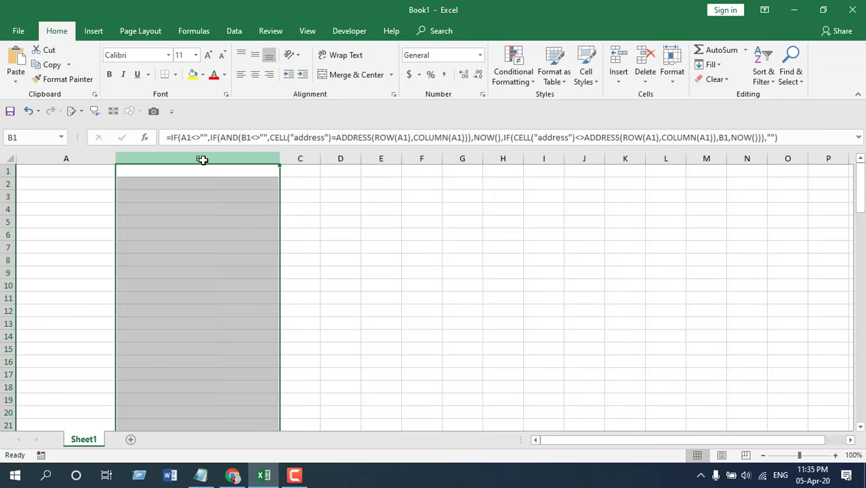
- Apply the custom dd-mm-yy h:mm number format to all of column B
right_click(202, 159)
left_click(248, 296)
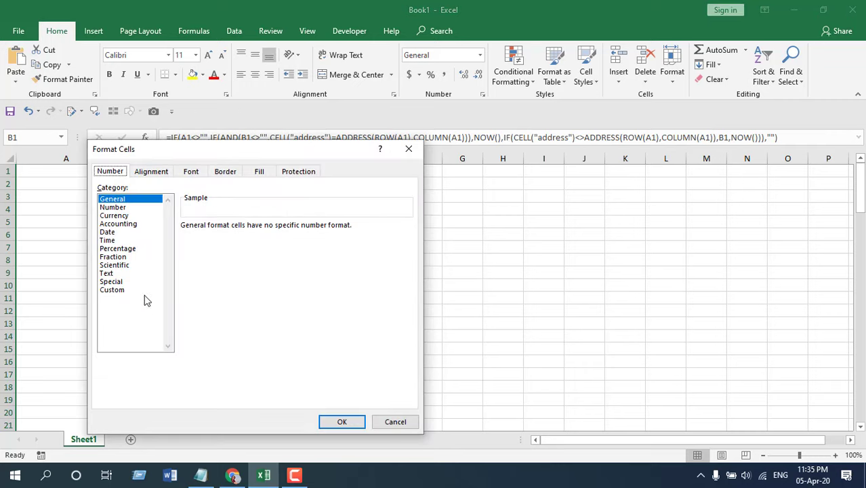
left_click(124, 290)
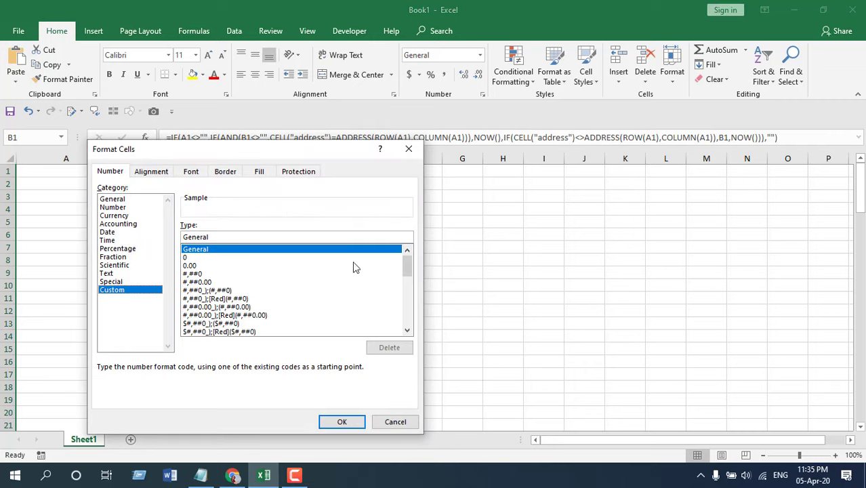
left_click_drag(408, 277, 409, 302)
left_click(223, 323)
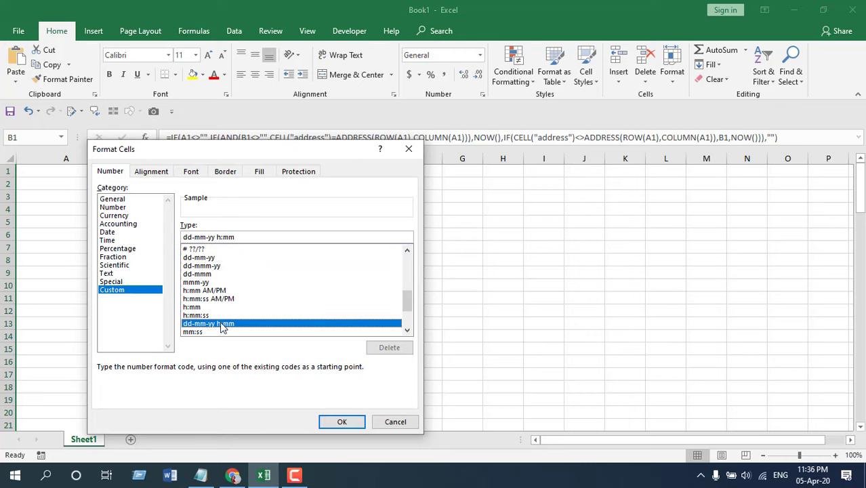
left_click(341, 421)
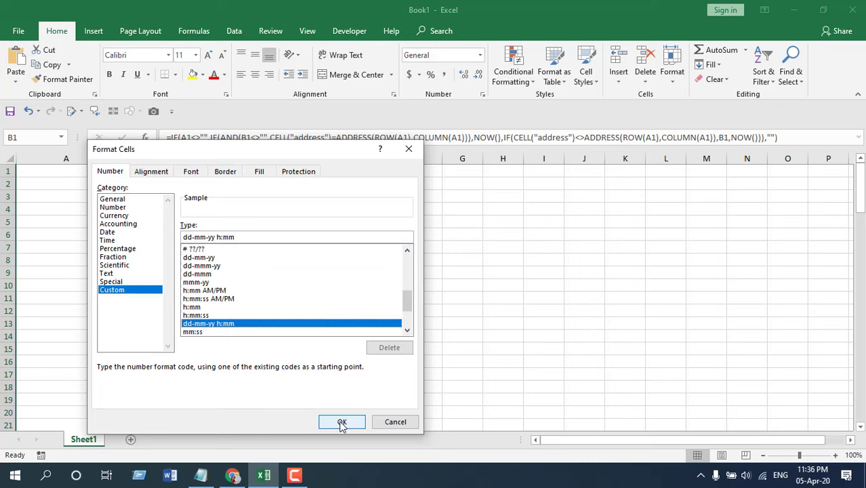
left_click(95, 177)
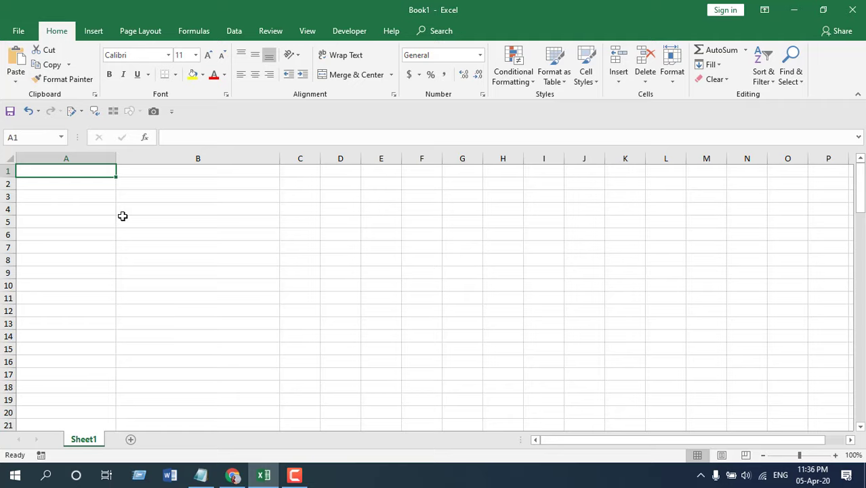
- Enter Hello in A1 so B1 stamps 05-04-20 23:36
type("Hello")
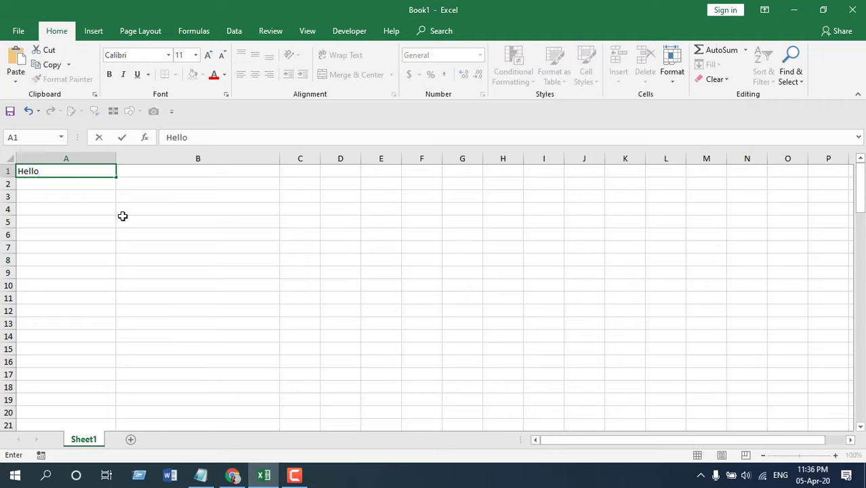
key("Return")
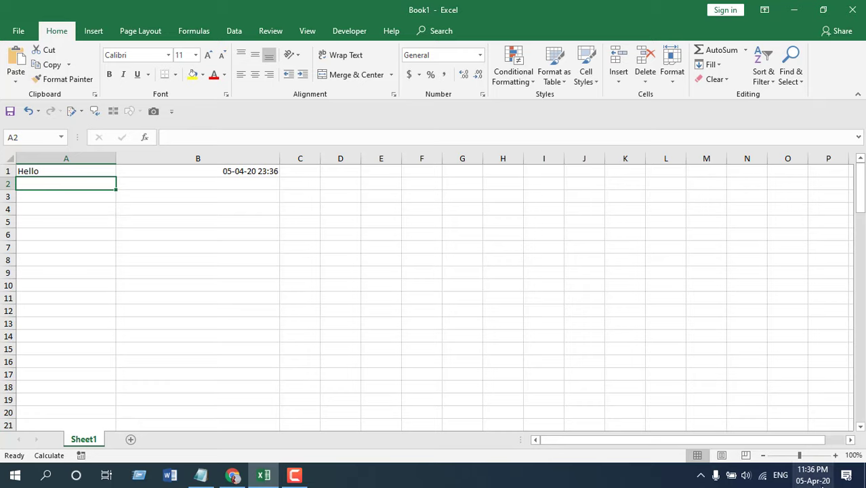
mouse_move(811, 481)
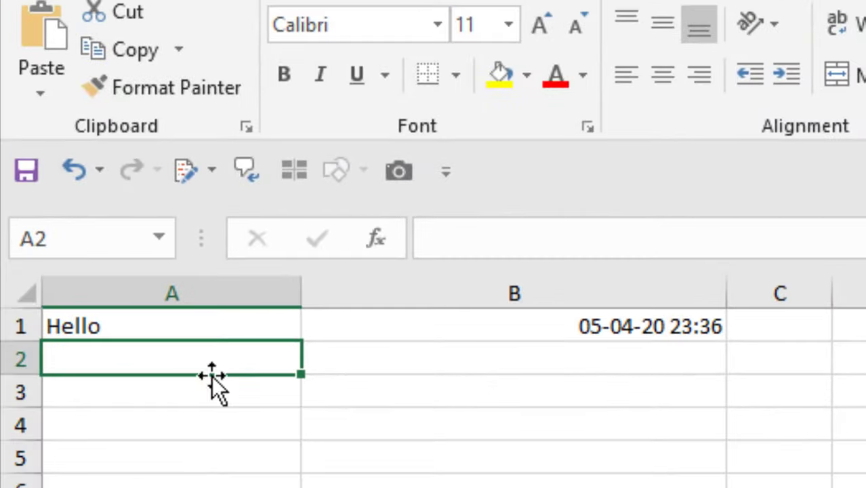
left_click(204, 328)
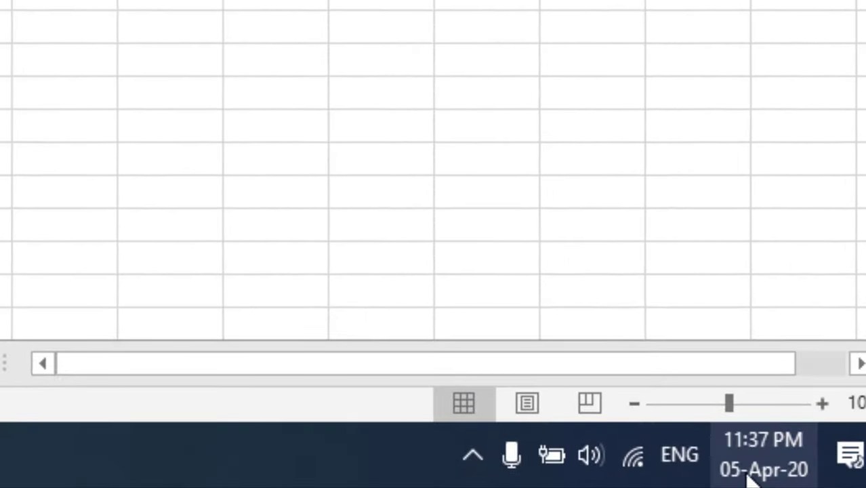
mouse_move(790, 471)
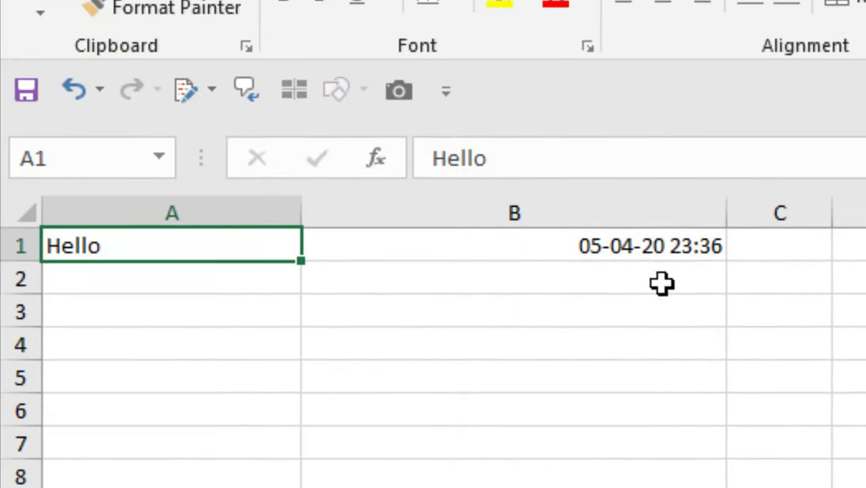
- Check B1's timestamp, then start editing A1 by erasing part of Hello
left_click(662, 253)
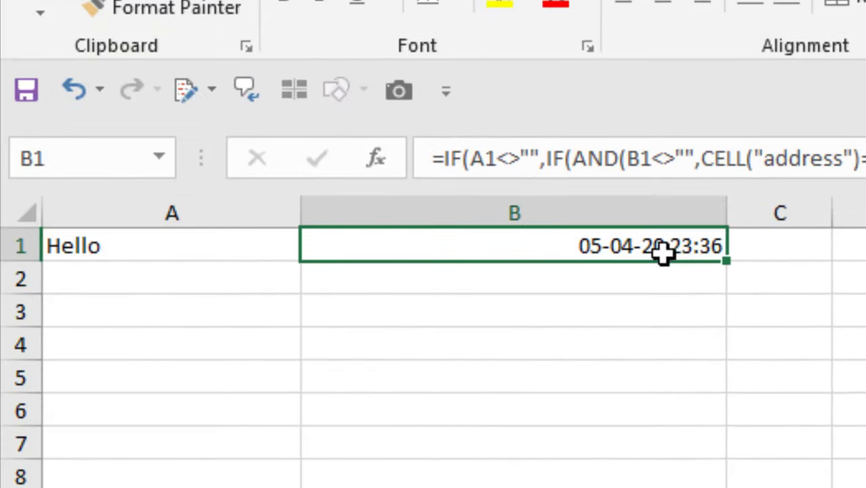
left_click(695, 279)
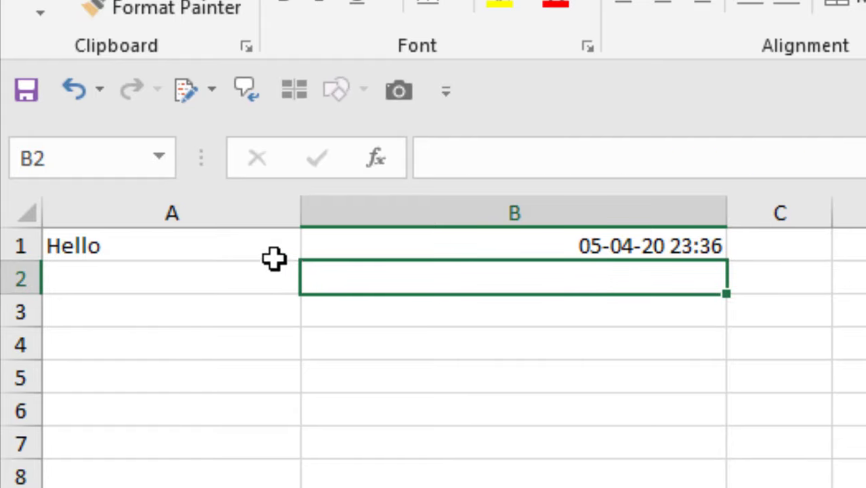
left_click(238, 257)
double_click(239, 257)
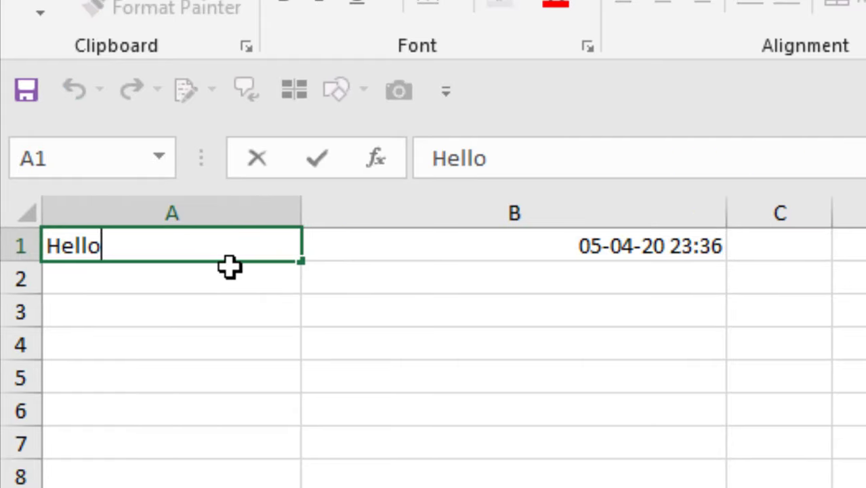
key("BackSpace")
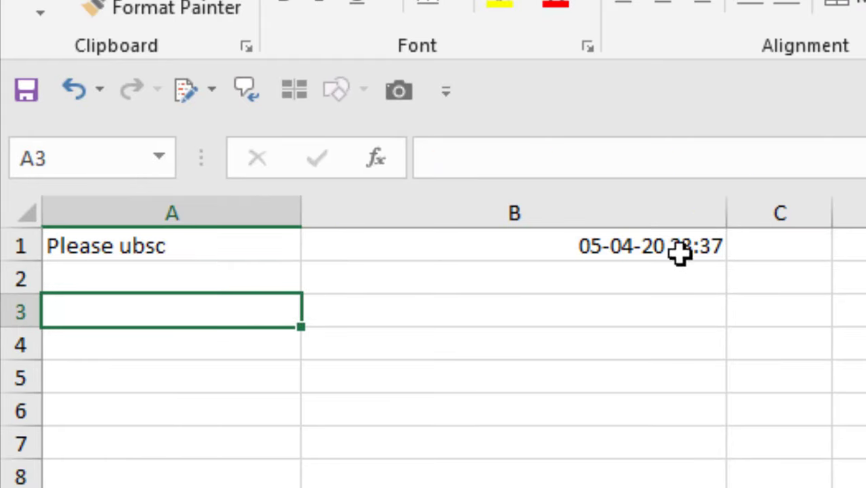
left_click(712, 274)
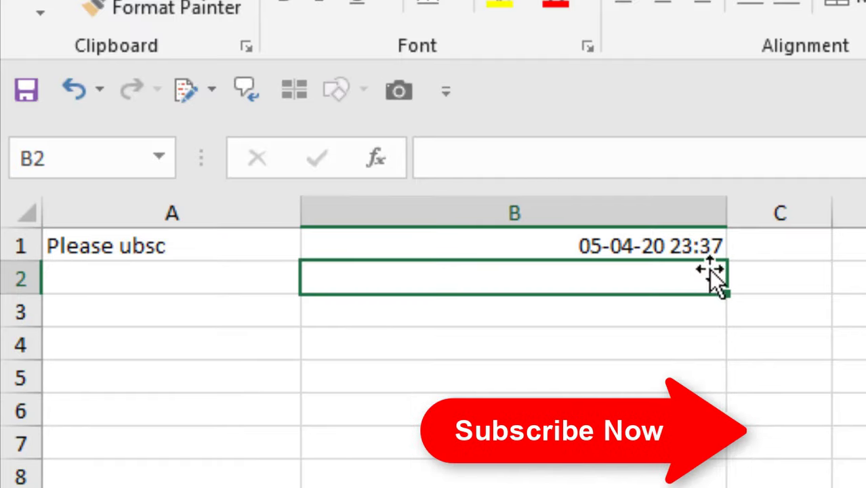
left_click(703, 246)
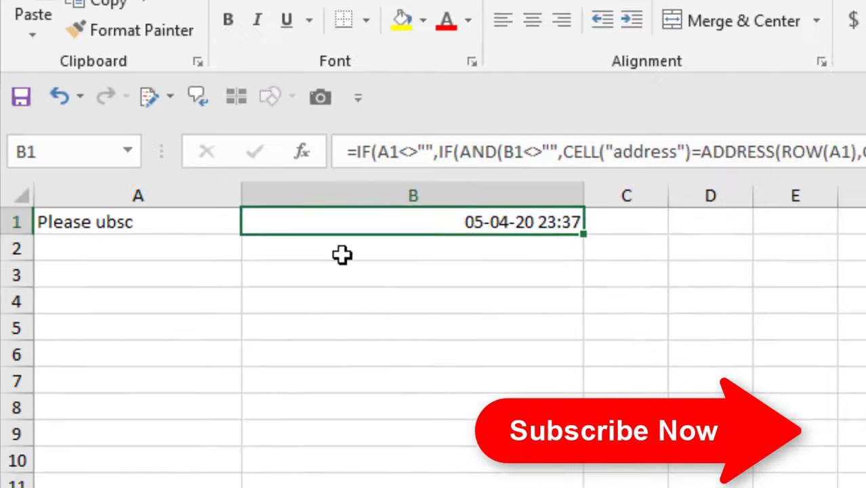
- Finish editing A1 to read 'Please subscribe' and confirm B1 shows 05-04-20 23:37
left_click(342, 254)
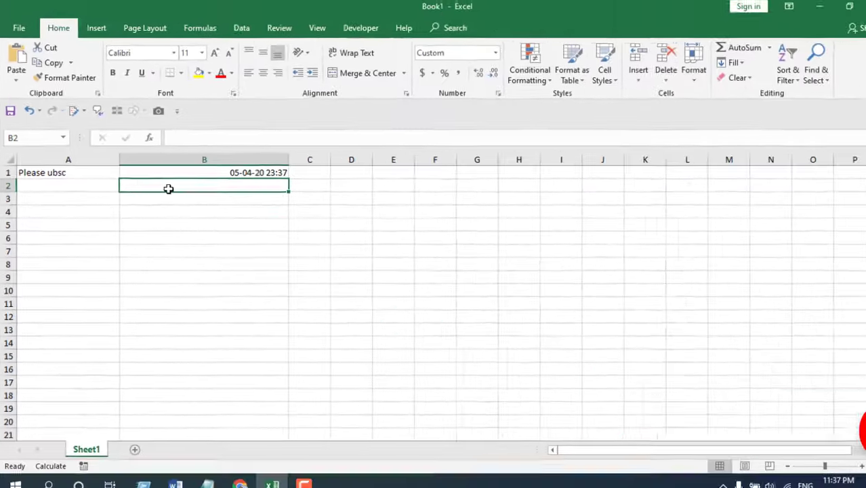
double_click(113, 224)
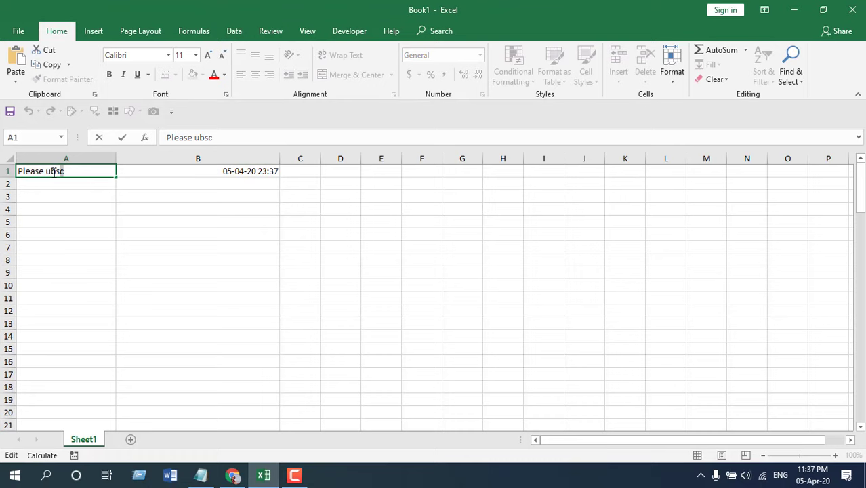
left_click(45, 171)
type("s")
key("End")
type("ribe")
key("Return")
left_click(248, 174)
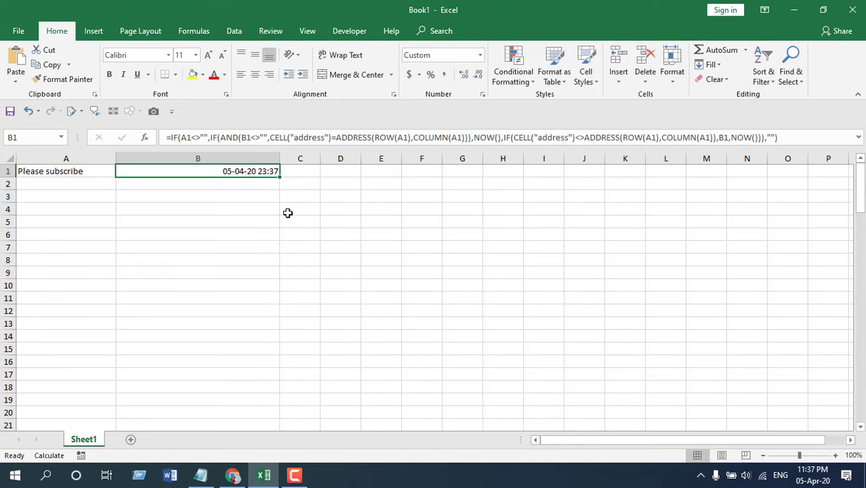
left_click(293, 222)
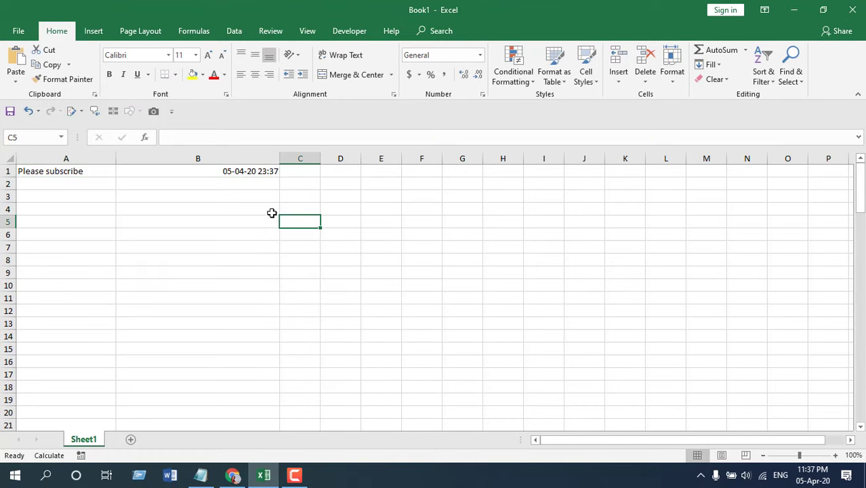